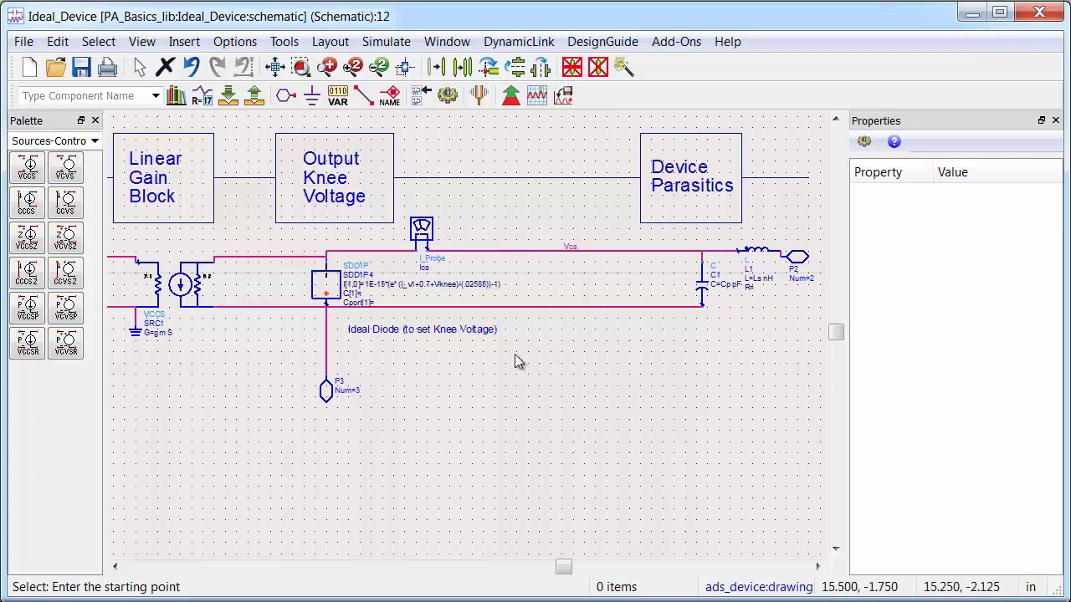
# Review the DC1 sweep settings in the DCIV schematic, then run the DCIV simulation.
pyautogui.click(254, 97)
pyautogui.doubleClick(537, 148)
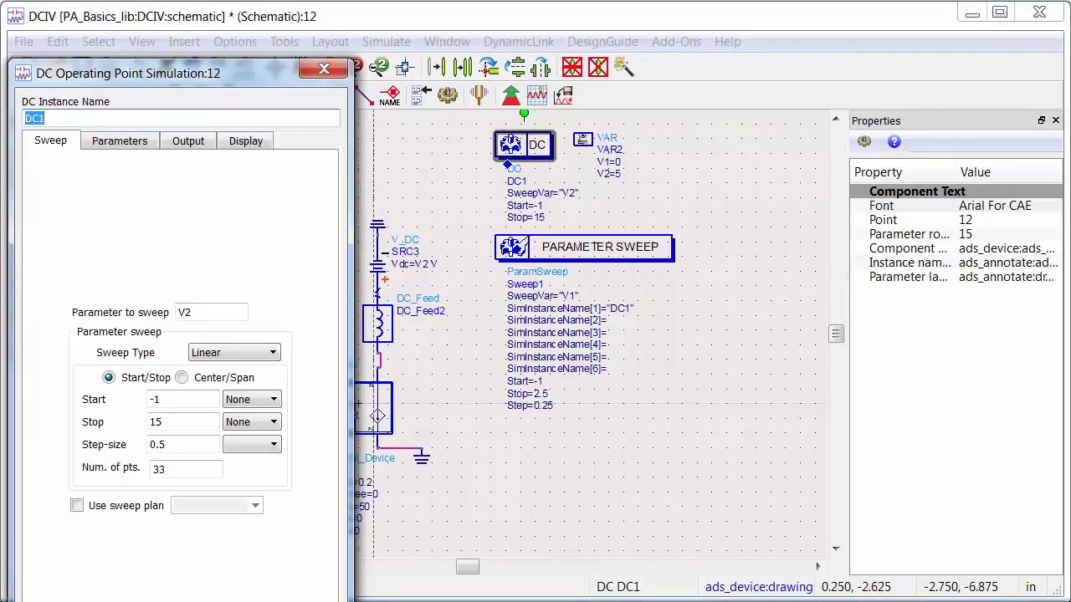
pyautogui.press('Escape')
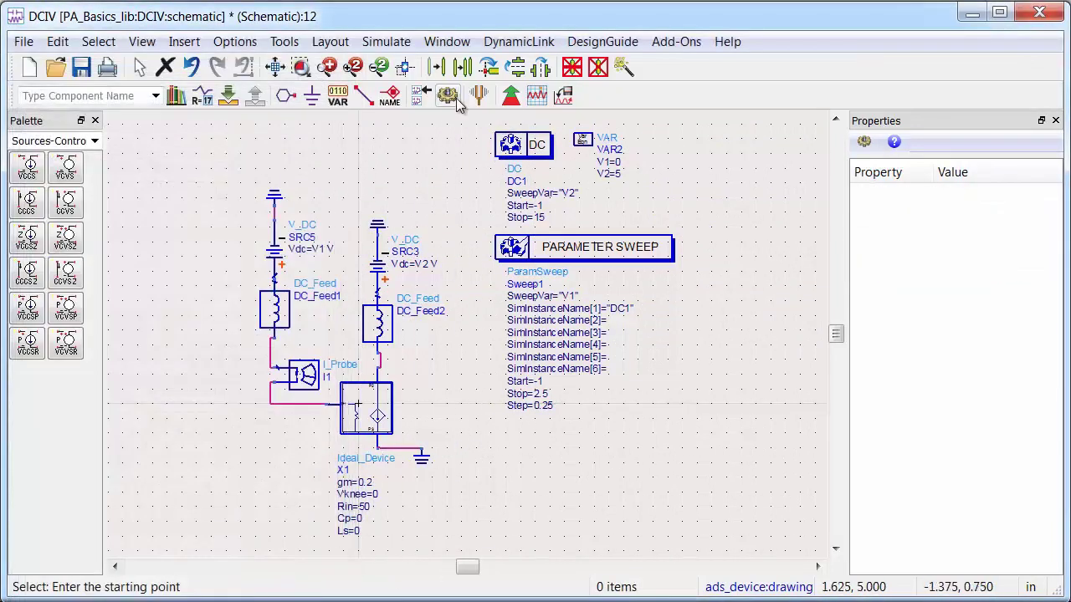
pyautogui.click(447, 94)
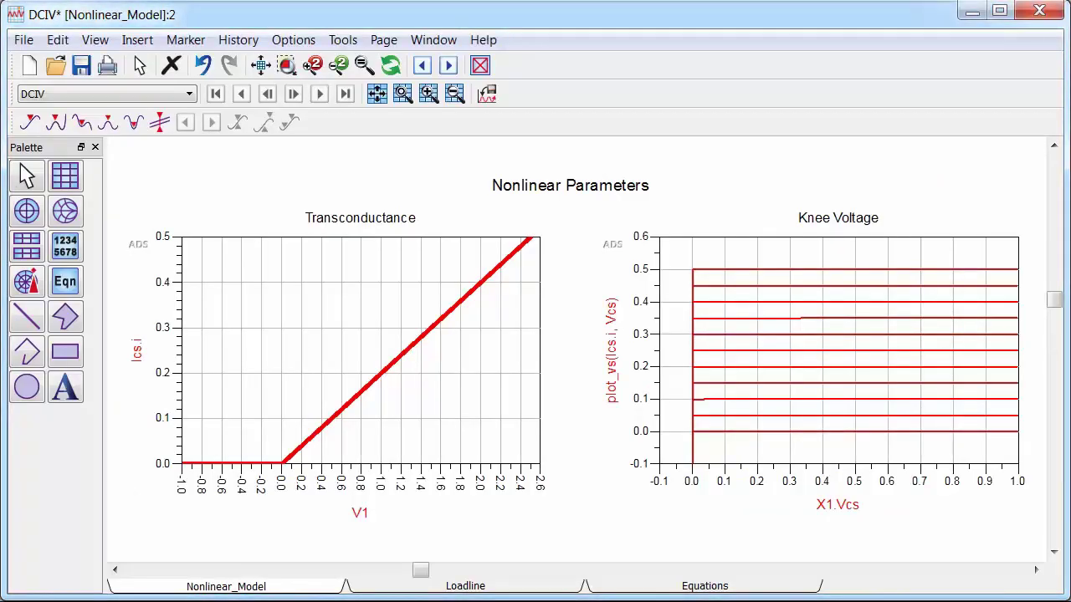
# Switch the data display to the Loadline page, which shows the IV curves, waveforms and results table.
pyautogui.click(485, 588)
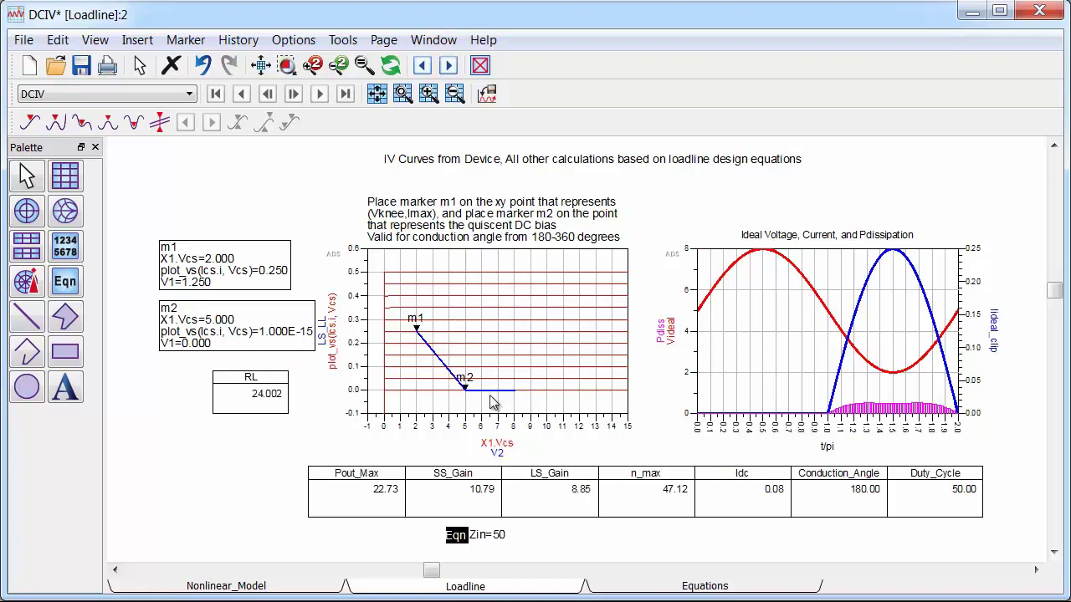
pyautogui.moveTo(469, 404)
# Drag marker m1 to Vcs=0, 0.499 and m2 to Vcs=5, 0.25 for a 360° loadline.
pyautogui.click(394, 397)
pyautogui.moveTo(419, 333); pyautogui.dragTo(385, 330)
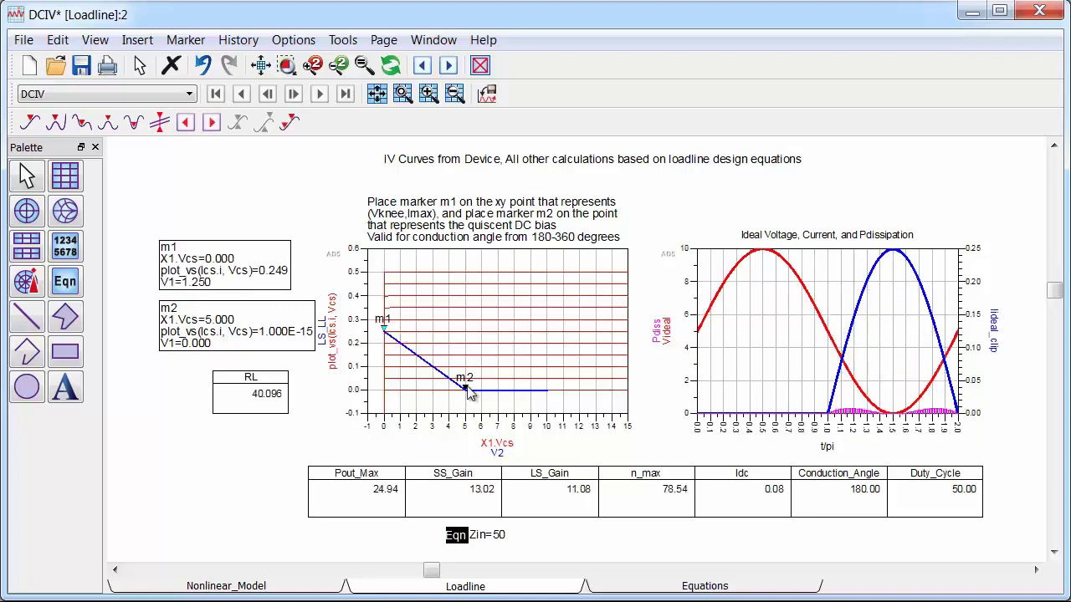
pyautogui.moveTo(466, 391)
pyautogui.mouseDown()
pyautogui.moveTo(456, 372)
pyautogui.moveTo(443, 412)
pyautogui.mouseUp()
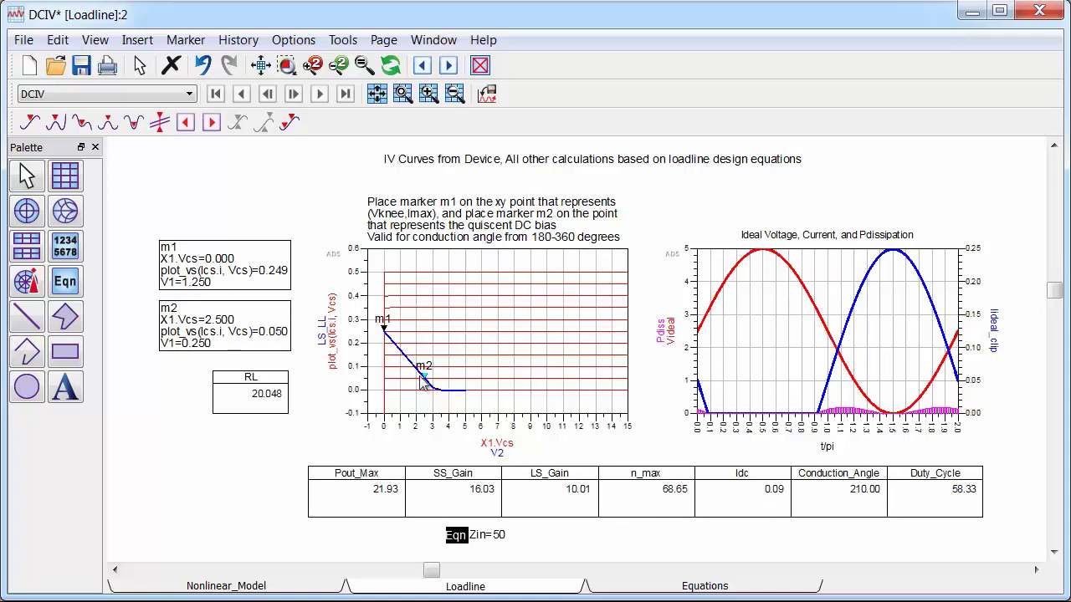
pyautogui.moveTo(421, 374); pyautogui.dragTo(473, 370)
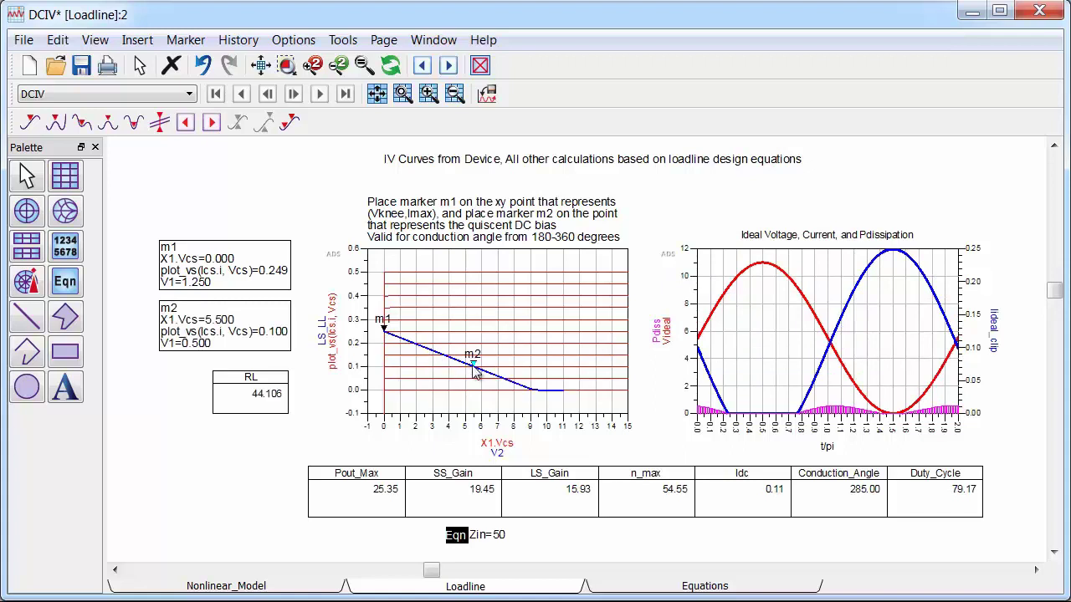
pyautogui.moveTo(474, 368); pyautogui.dragTo(466, 347)
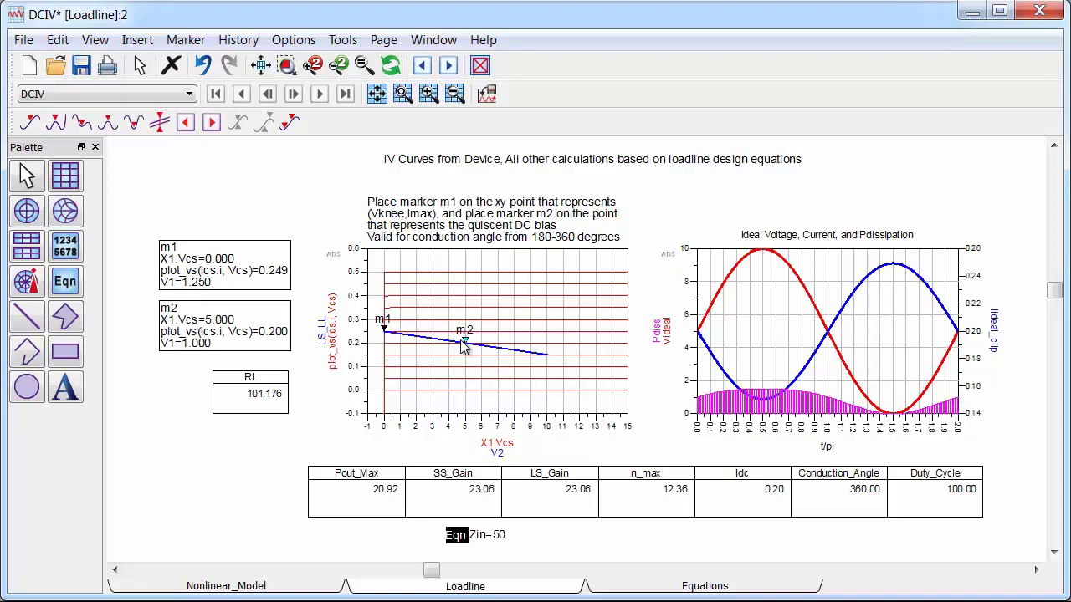
pyautogui.moveTo(473, 351); pyautogui.dragTo(465, 364)
pyautogui.moveTo(385, 334); pyautogui.dragTo(384, 270)
pyautogui.moveTo(465, 368)
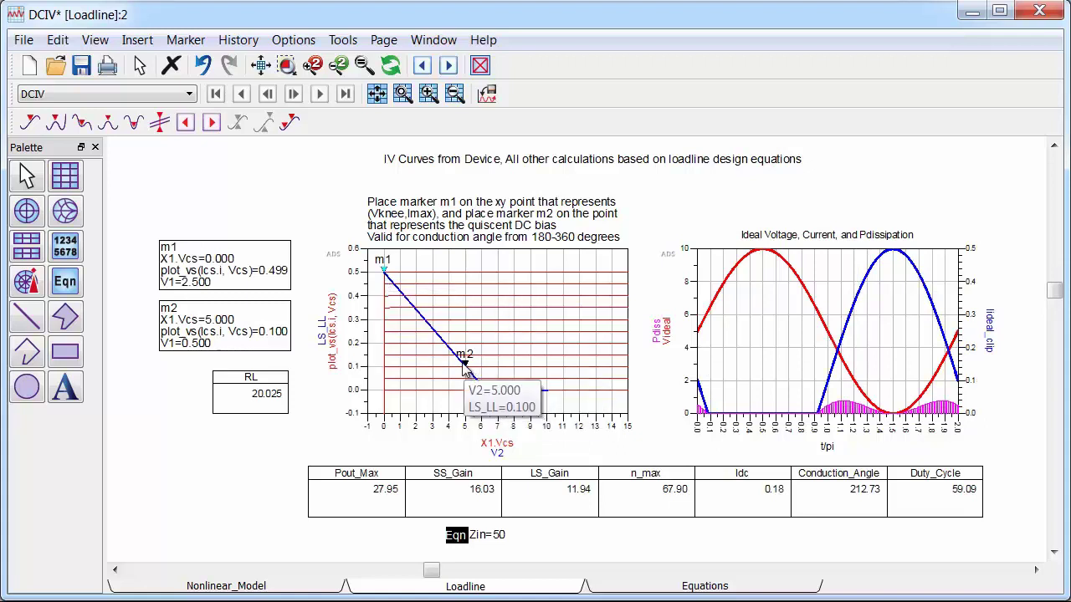
pyautogui.moveTo(465, 368); pyautogui.dragTo(468, 342)
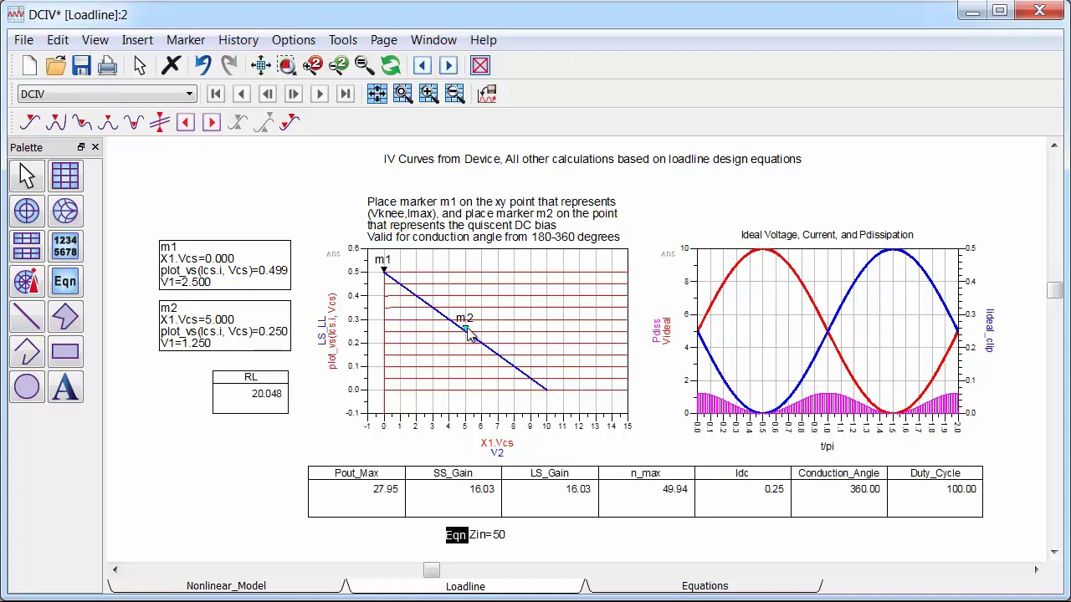
# Lower marker m2 to Vcs=5, 0.1, giving a 212.73° Class AB loadline.
pyautogui.moveTo(466, 328); pyautogui.dragTo(470, 368)
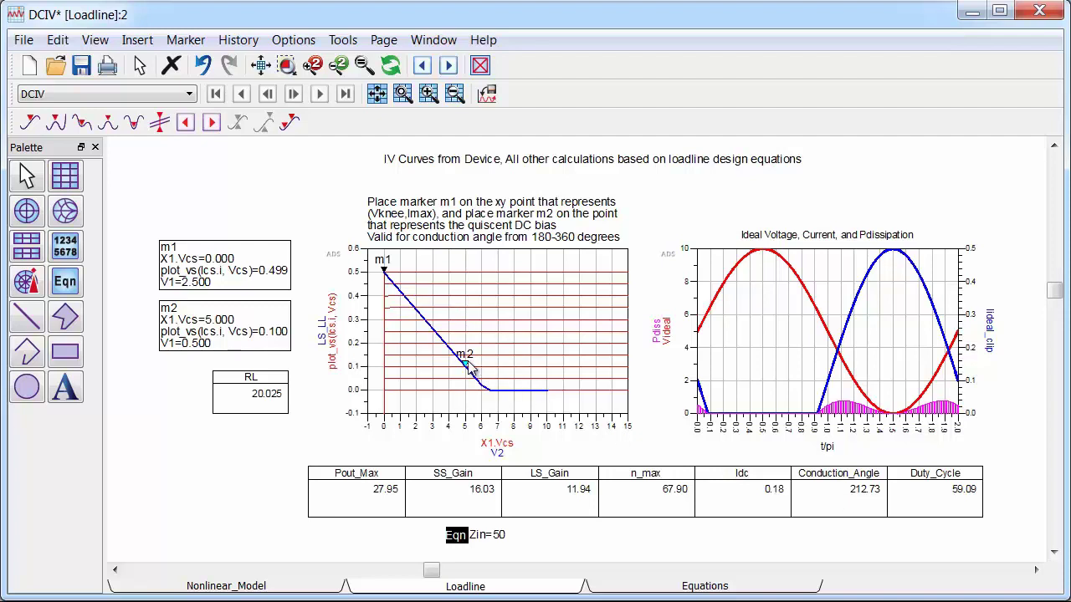
pyautogui.moveTo(464, 367); pyautogui.dragTo(464, 392)
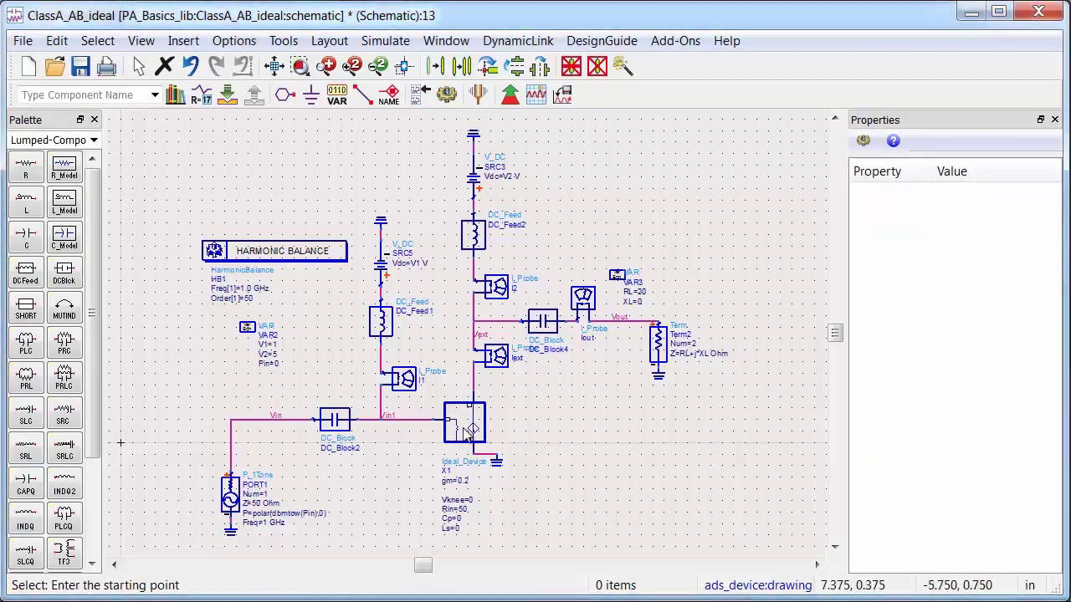
# Inspect the Ideal_Device subcircuit and the harmonic balance sweep settings in ClassA_AB_ideal.
pyautogui.click(469, 431)
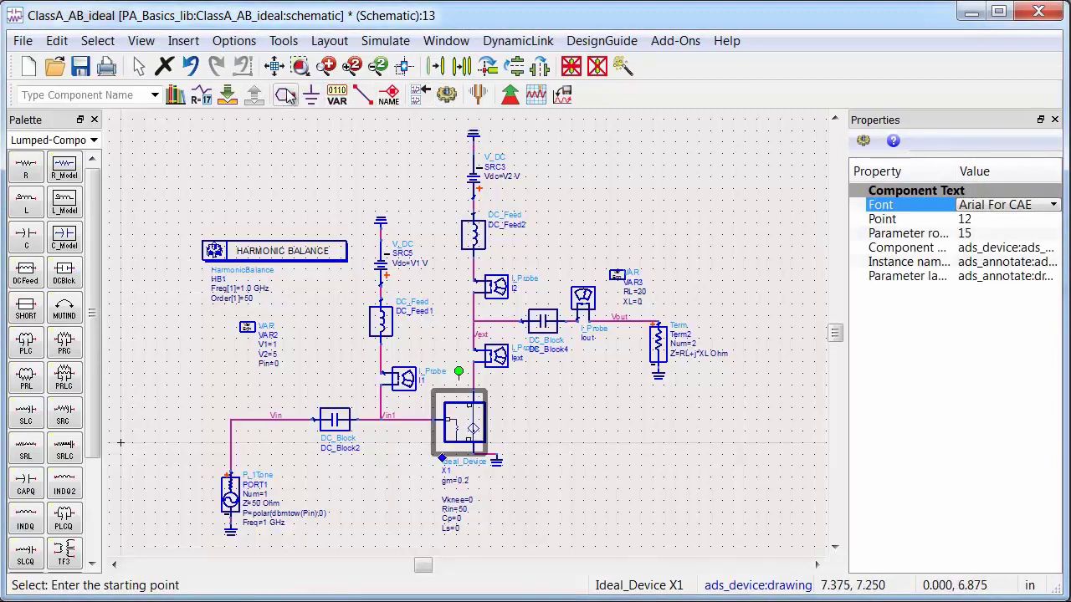
pyautogui.click(231, 97)
pyautogui.click(253, 95)
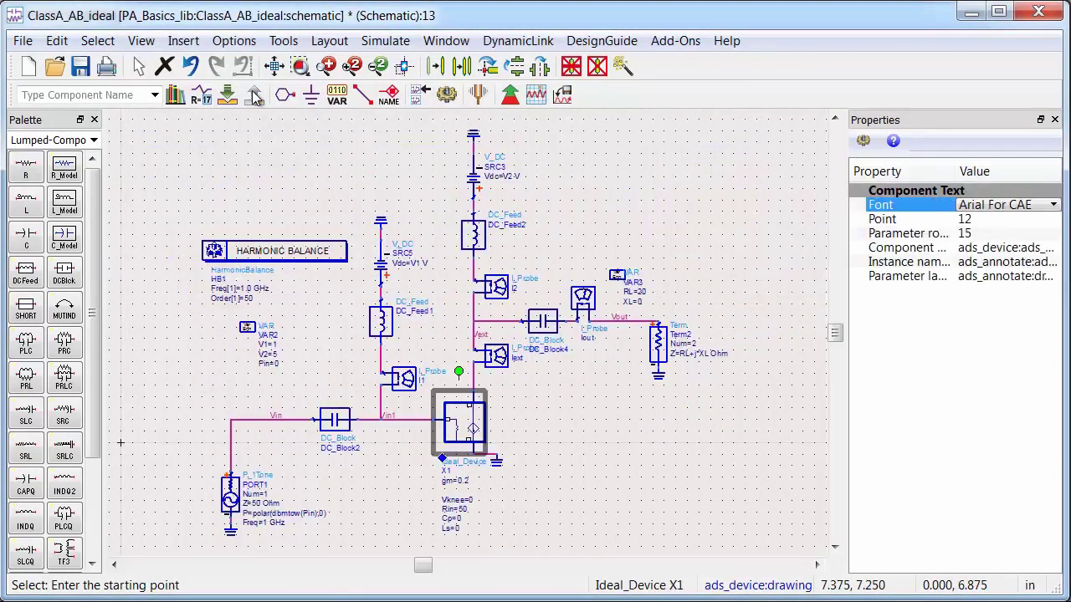
pyautogui.click(329, 352)
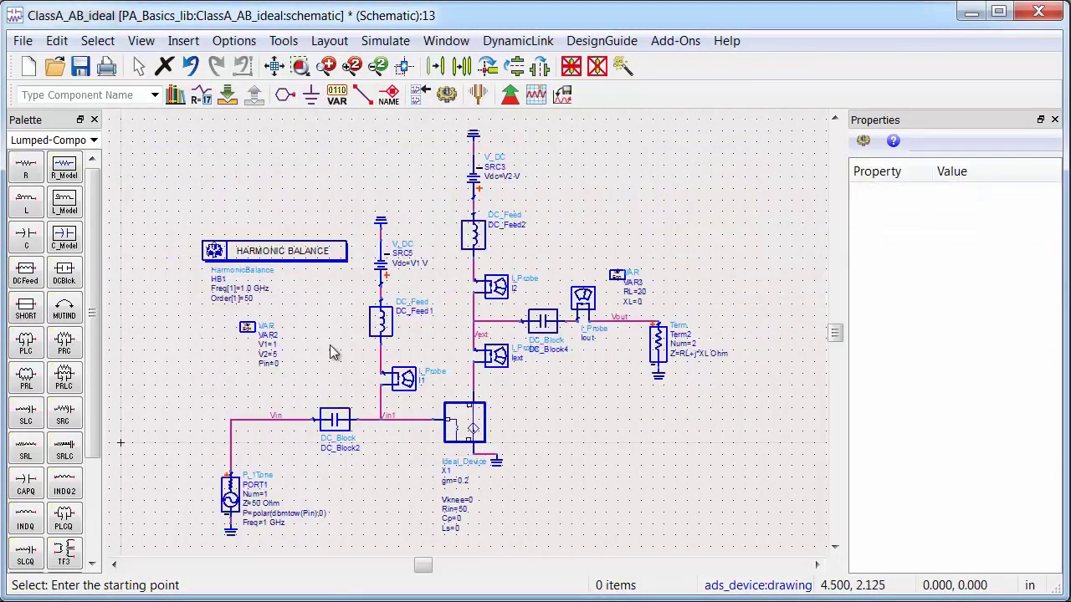
pyautogui.doubleClick(303, 265)
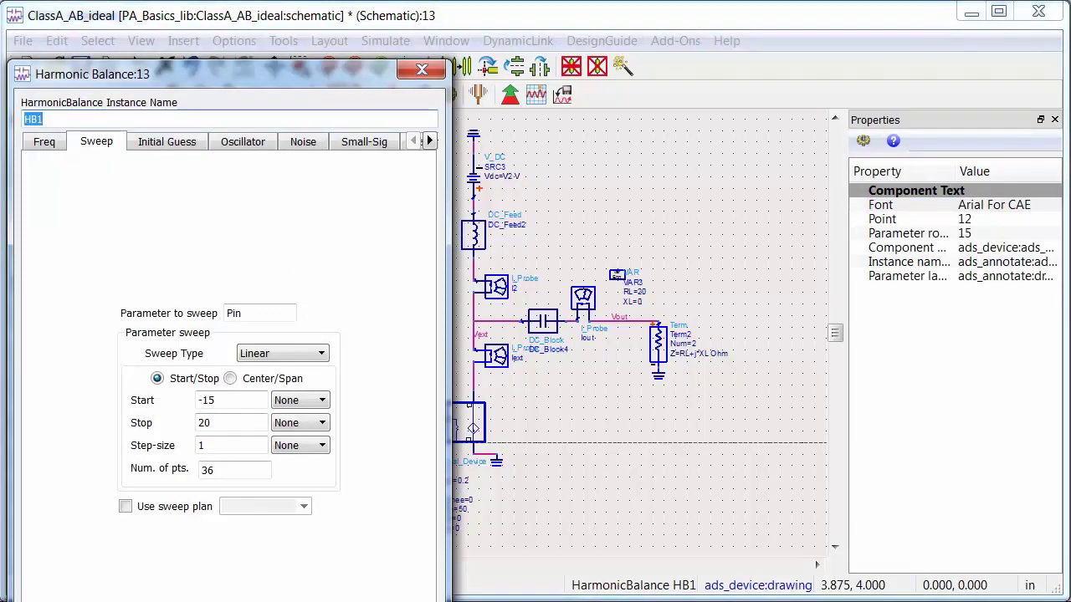
pyautogui.press('Return')
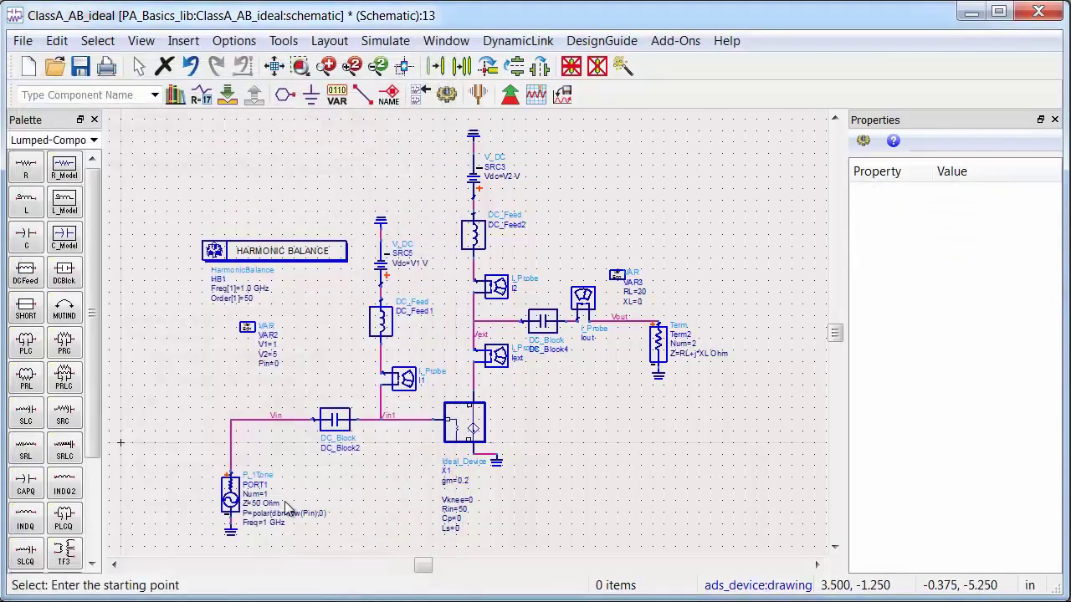
# Change VAR2's V1 bias from 1 to 1.25.
pyautogui.doubleClick(273, 345)
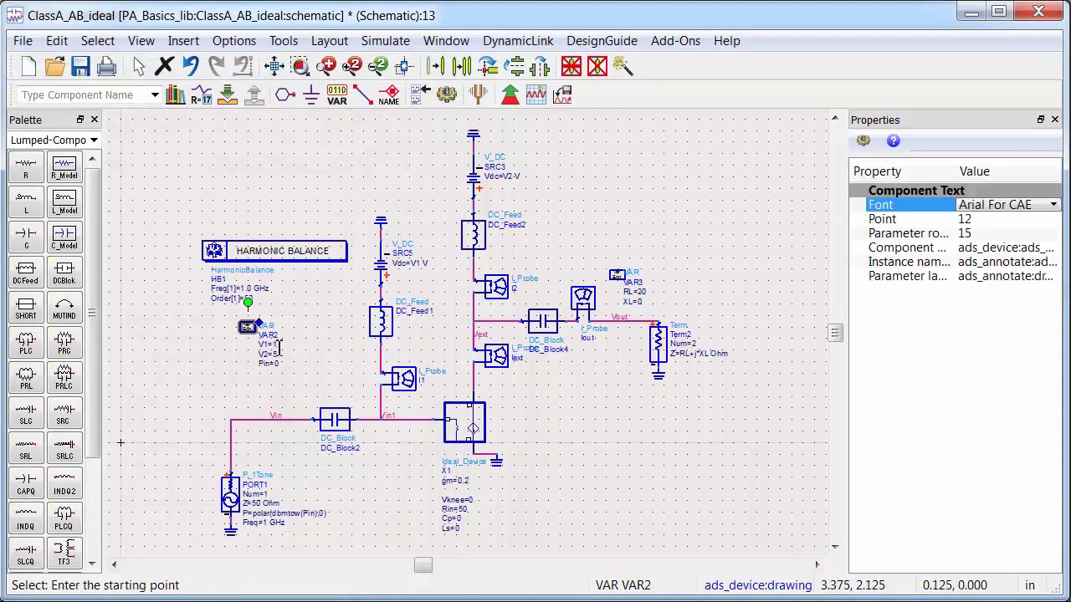
pyautogui.write('1.25')
pyautogui.click(350, 328)
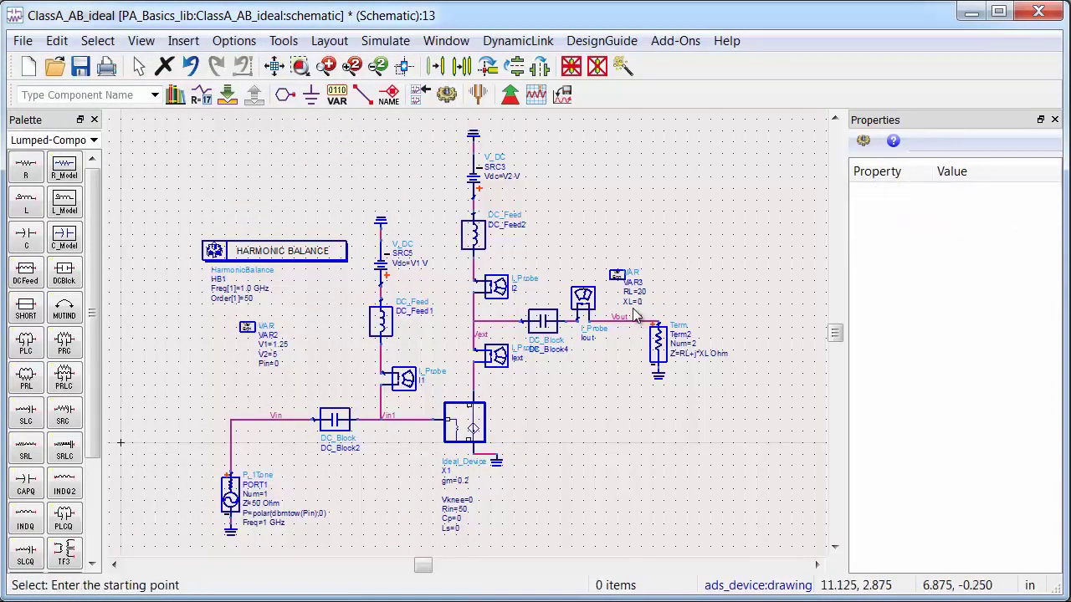
# Simulate the Class AB circuit and slide marker m1 from low Pin past 6 to review the results.
pyautogui.click(446, 94)
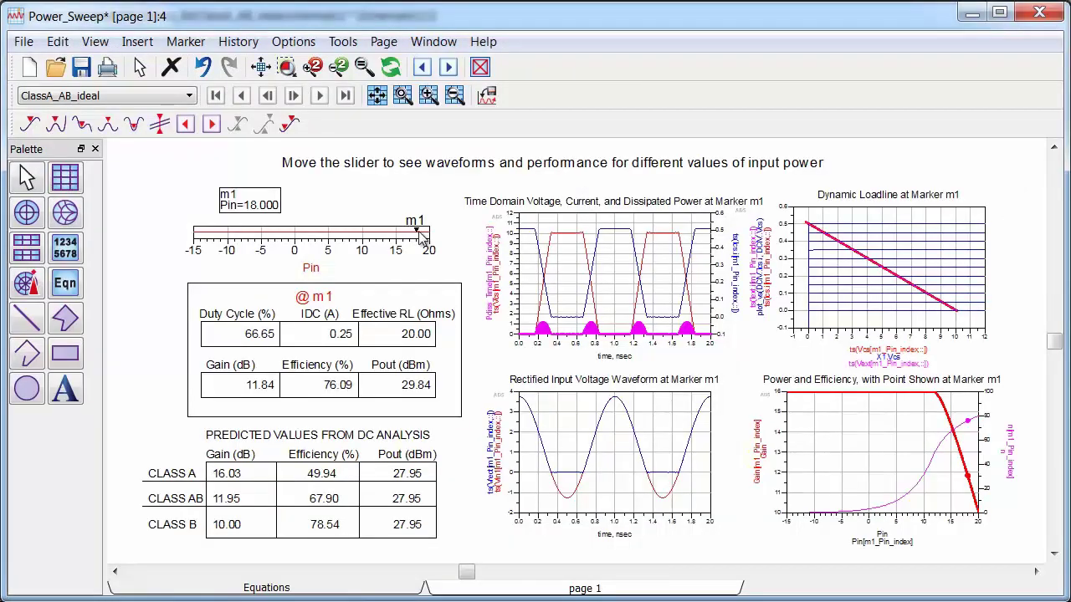
pyautogui.moveTo(422, 237)
pyautogui.mouseDown()
pyautogui.moveTo(288, 237)
pyautogui.moveTo(321, 237)
pyautogui.mouseUp()
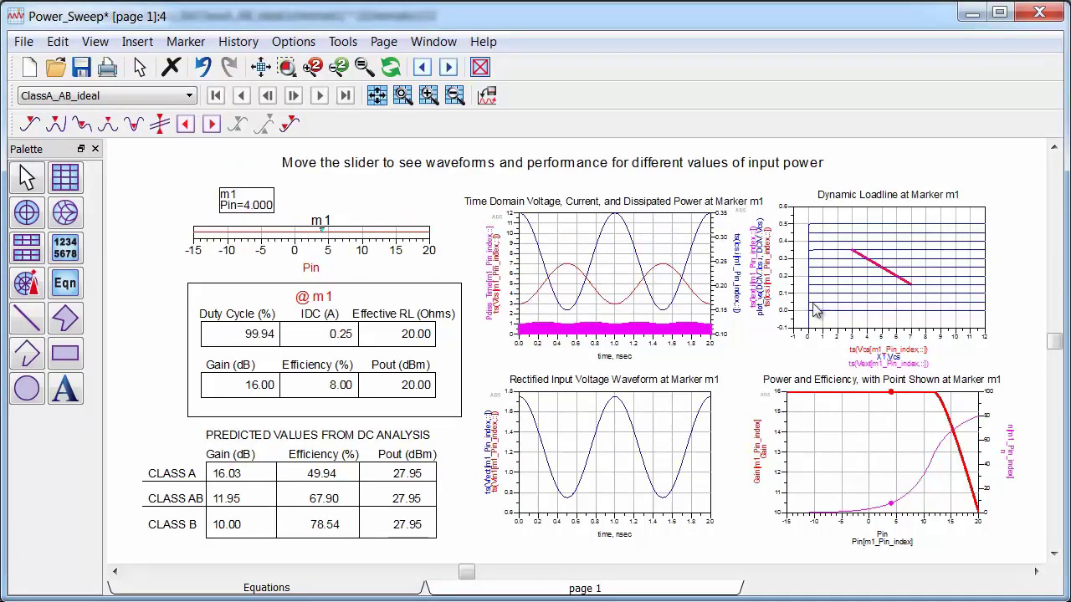
pyautogui.moveTo(849, 322)
pyautogui.moveTo(323, 232); pyautogui.dragTo(382, 239)
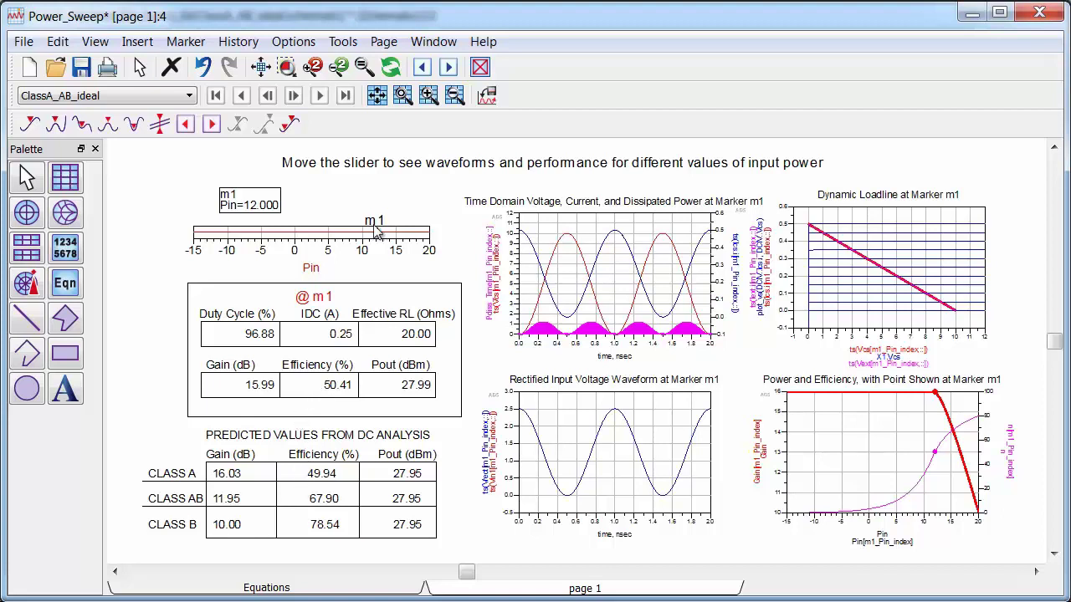
pyautogui.moveTo(378, 236); pyautogui.dragTo(400, 237)
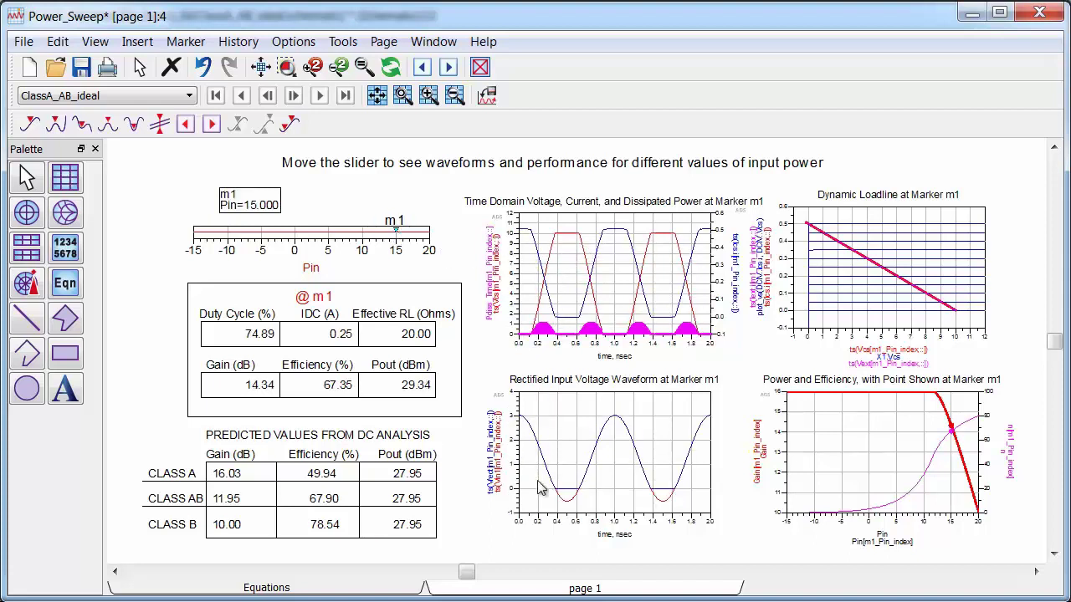
pyautogui.moveTo(567, 513)
# Change VAR2's V1 bias from 1.25 to 0.5.
pyautogui.click(971, 13)
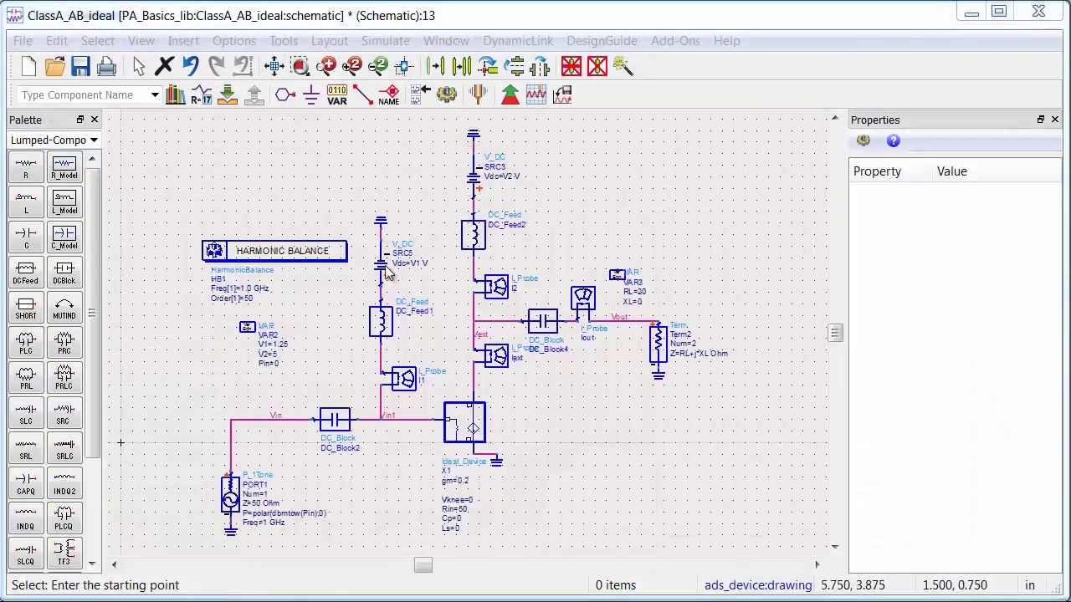
pyautogui.click(278, 344)
pyautogui.click(278, 344)
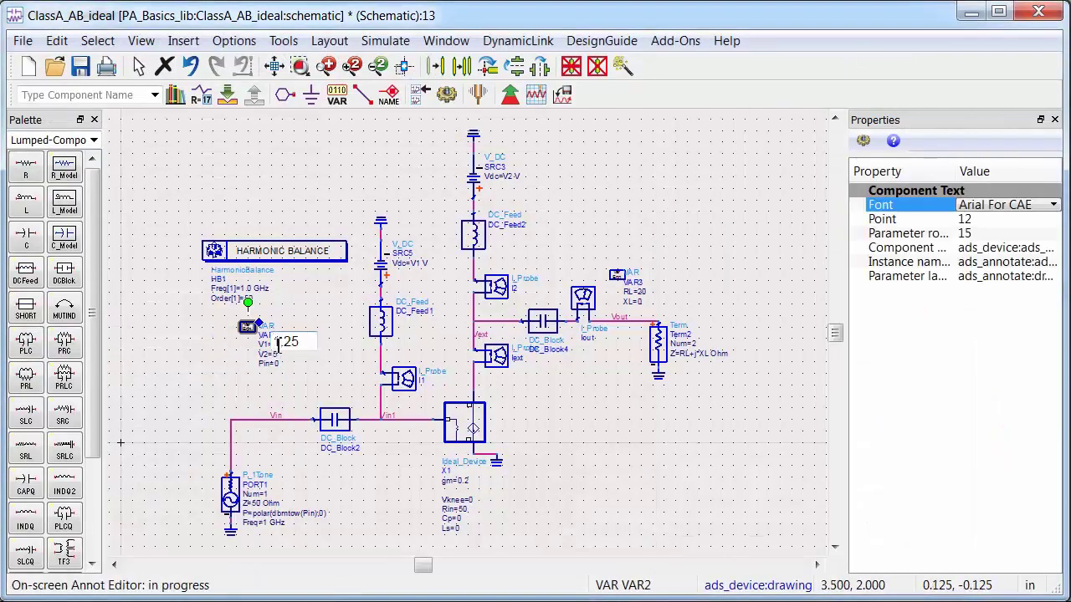
pyautogui.moveTo(277, 345); pyautogui.dragTo(335, 345)
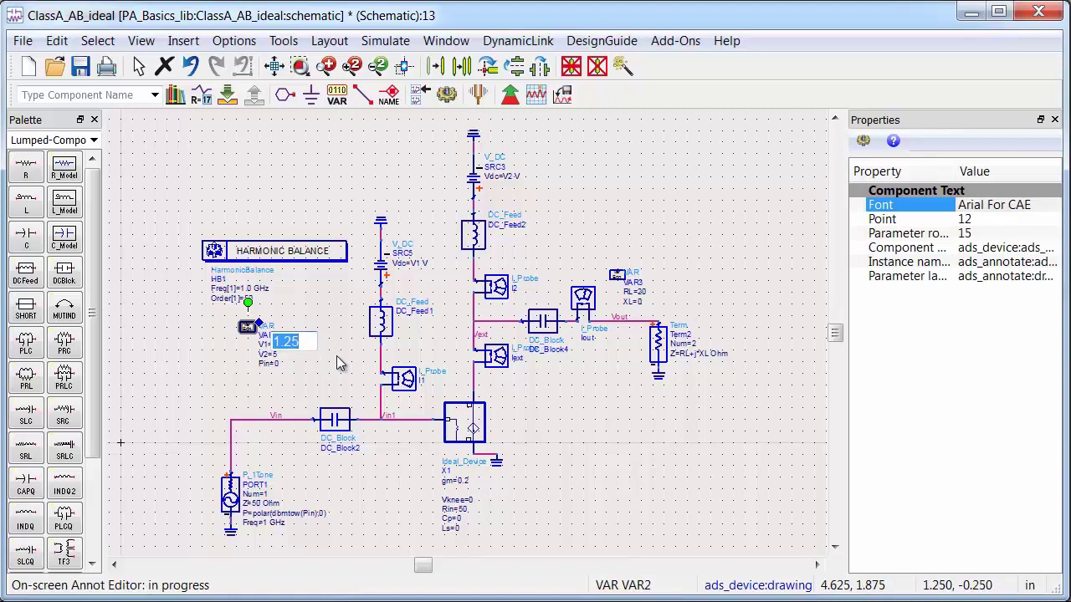
pyautogui.write('0')
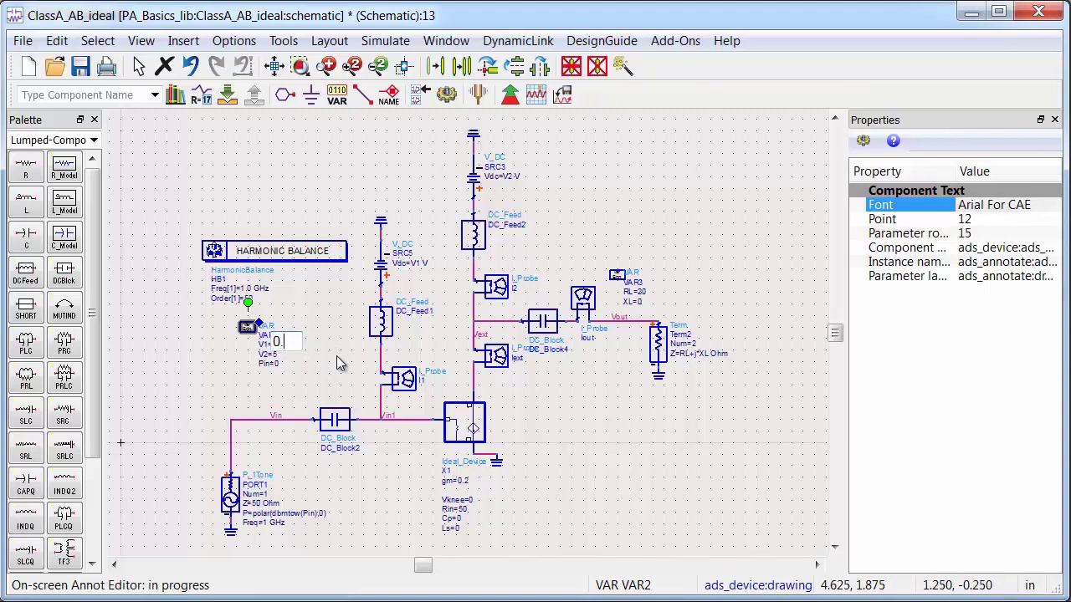
pyautogui.write('.5')
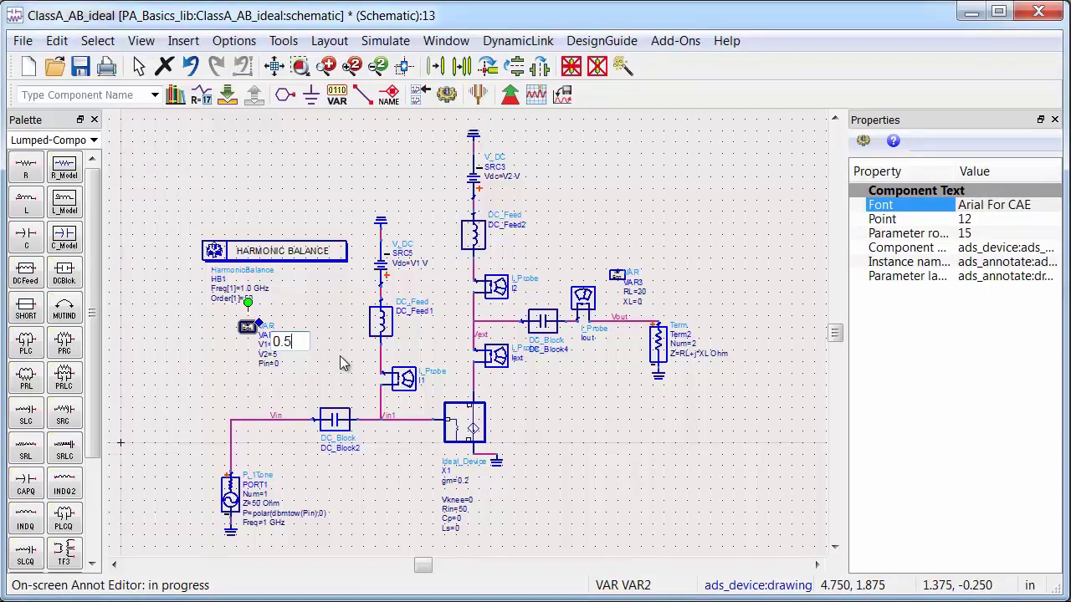
pyautogui.click(340, 362)
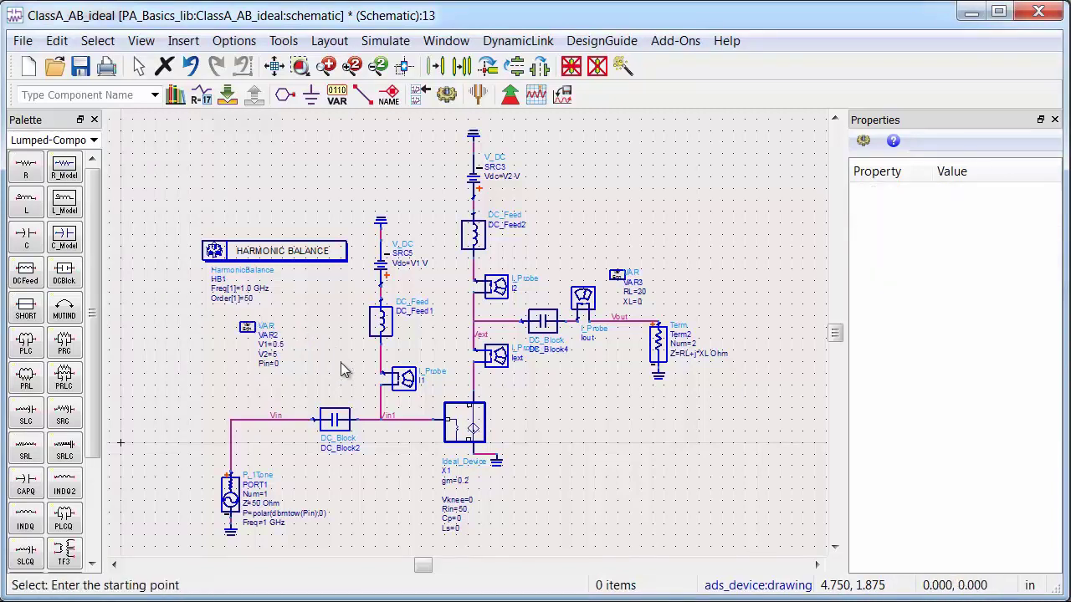
# Move the PLC1 tank beside Term2 and wire its top pin to the output node.
pyautogui.click(817, 566)
pyautogui.moveTo(774, 293); pyautogui.dragTo(825, 338)
pyautogui.scroll(-1, 828, 380)
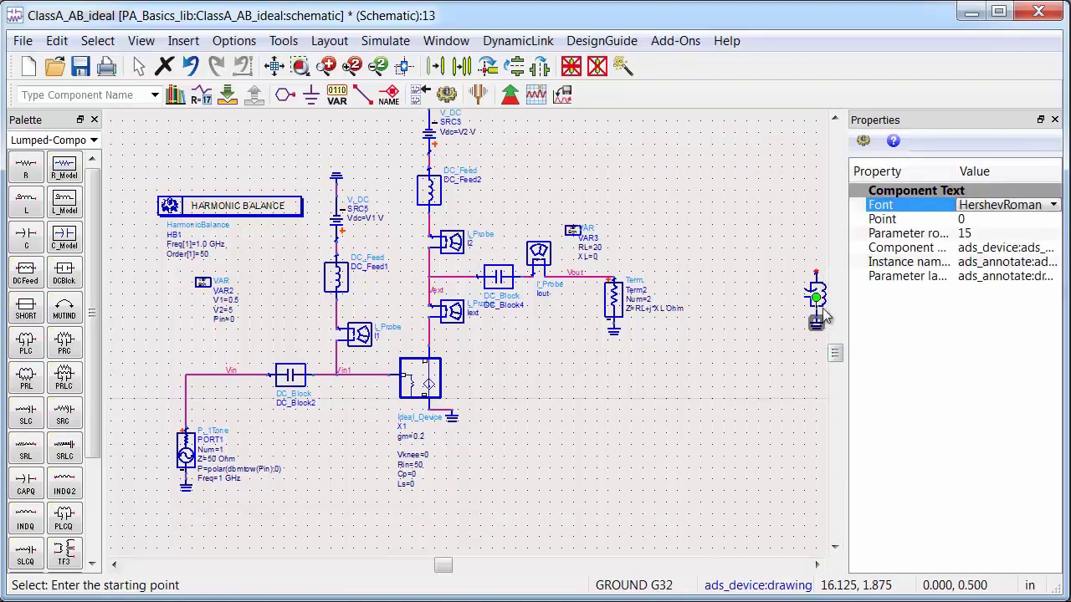
pyautogui.moveTo(821, 295); pyautogui.dragTo(707, 294)
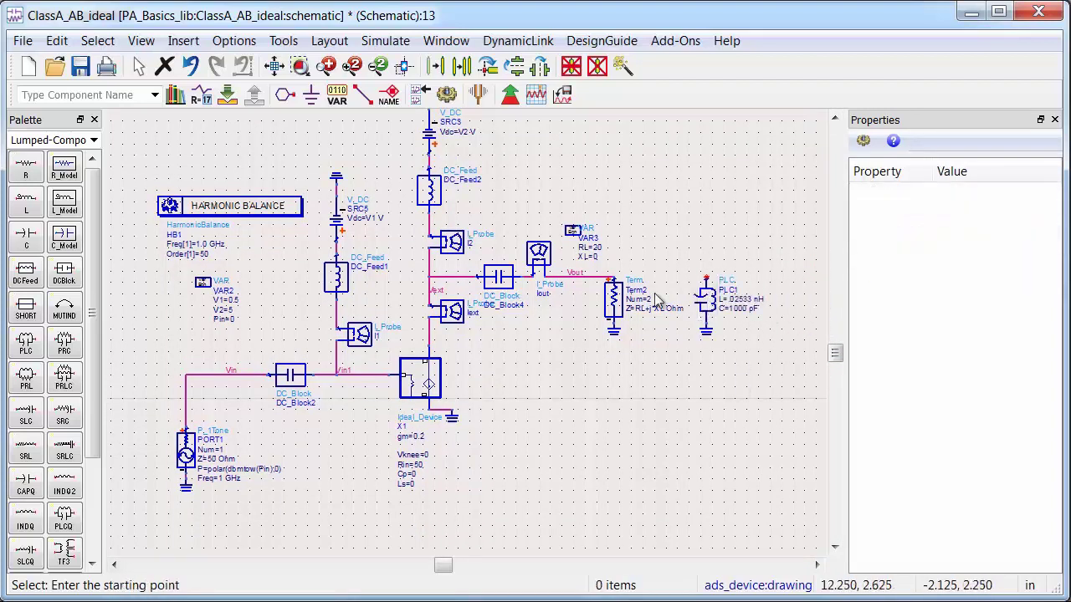
pyautogui.click(362, 94)
pyautogui.click(707, 279)
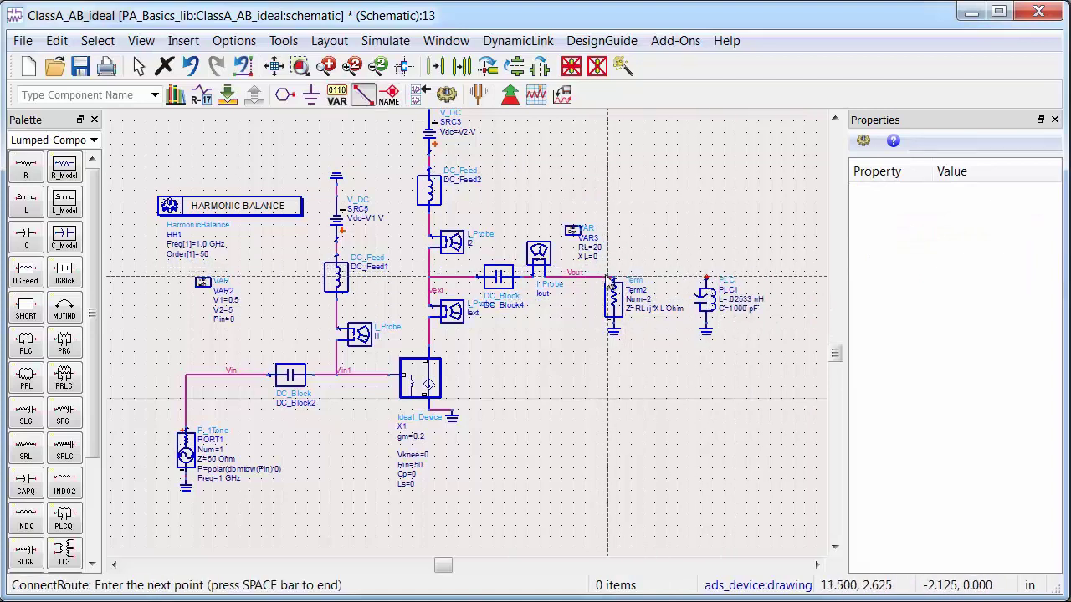
pyautogui.click(614, 276)
pyautogui.press('Escape')
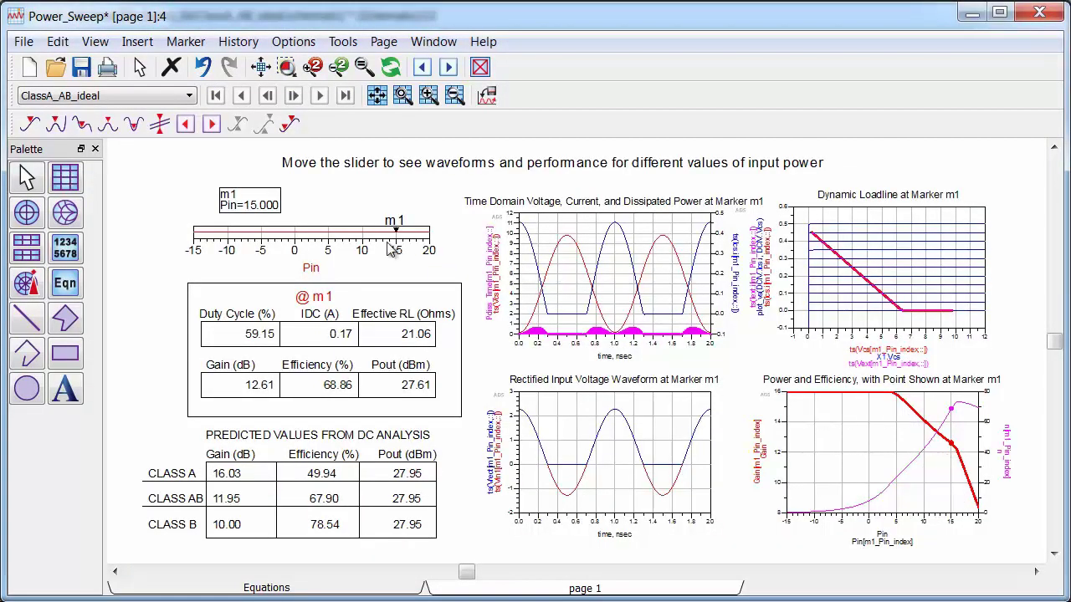
# Nudge marker m1 to about Pin=15 to read the 68.86% efficiency.
pyautogui.moveTo(395, 233); pyautogui.dragTo(396, 237)
# Set VAR2's V1 bias to 0 for Class B operation.
pyautogui.click(971, 14)
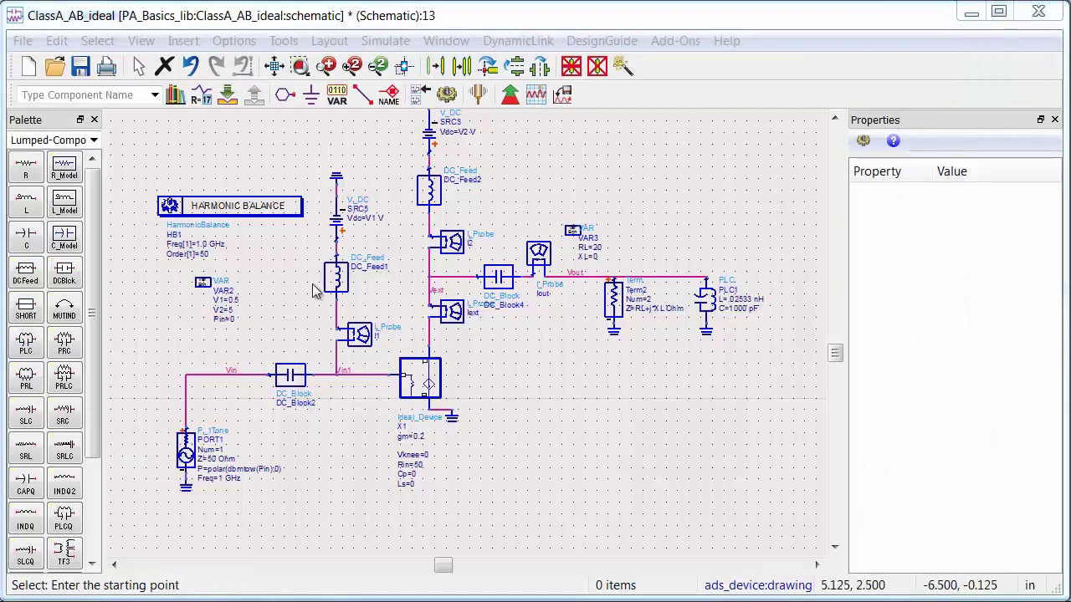
pyautogui.doubleClick(234, 299)
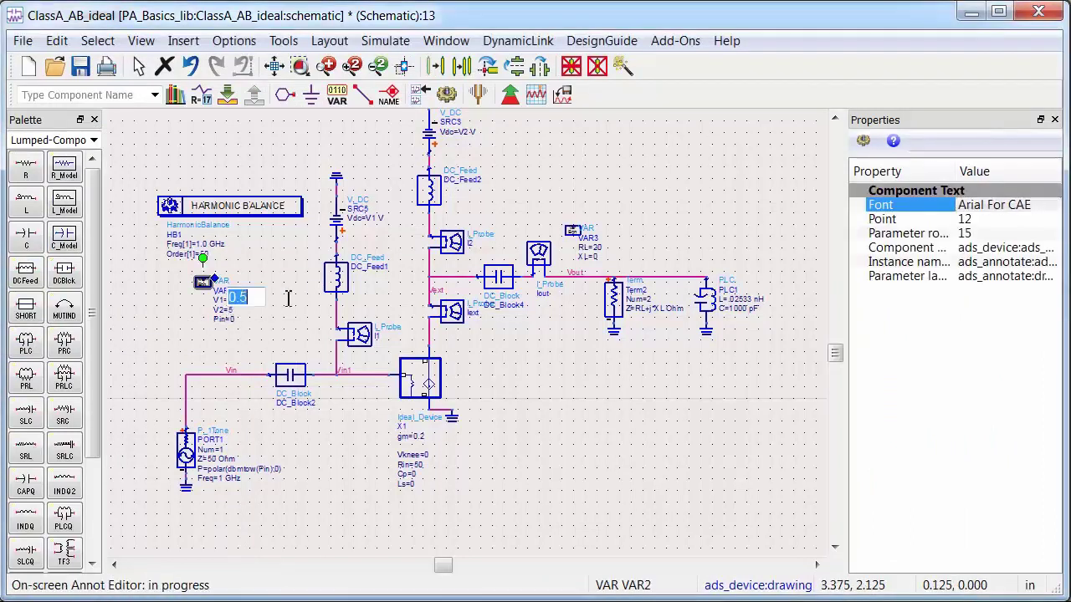
pyautogui.write('0')
pyautogui.click(283, 266)
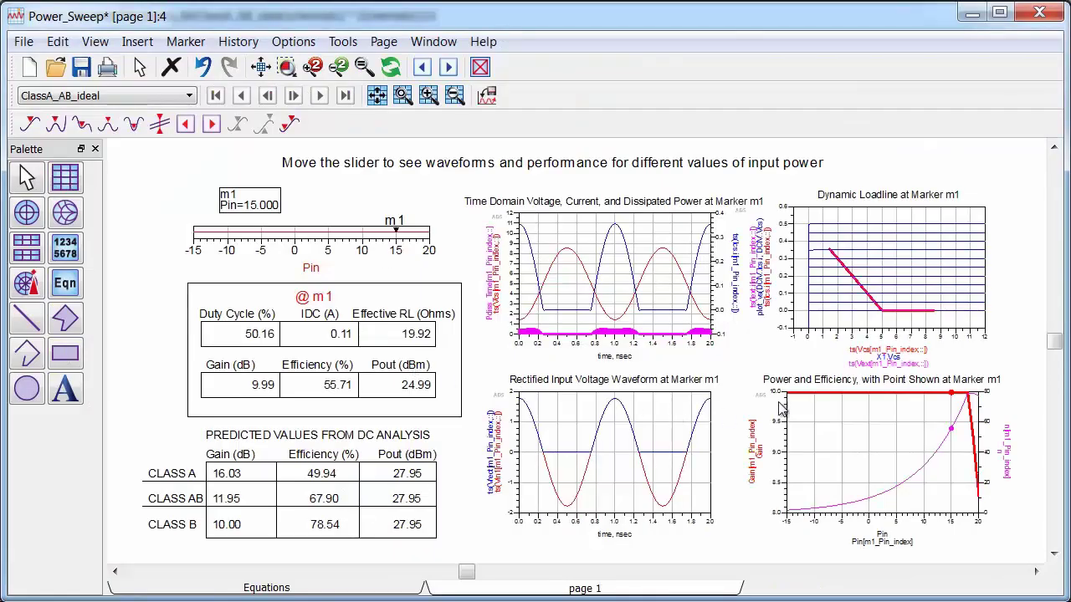
# Move marker m1 on the Power and Efficiency plot to Pin=18, showing 78.64% efficiency.
pyautogui.click(811, 415)
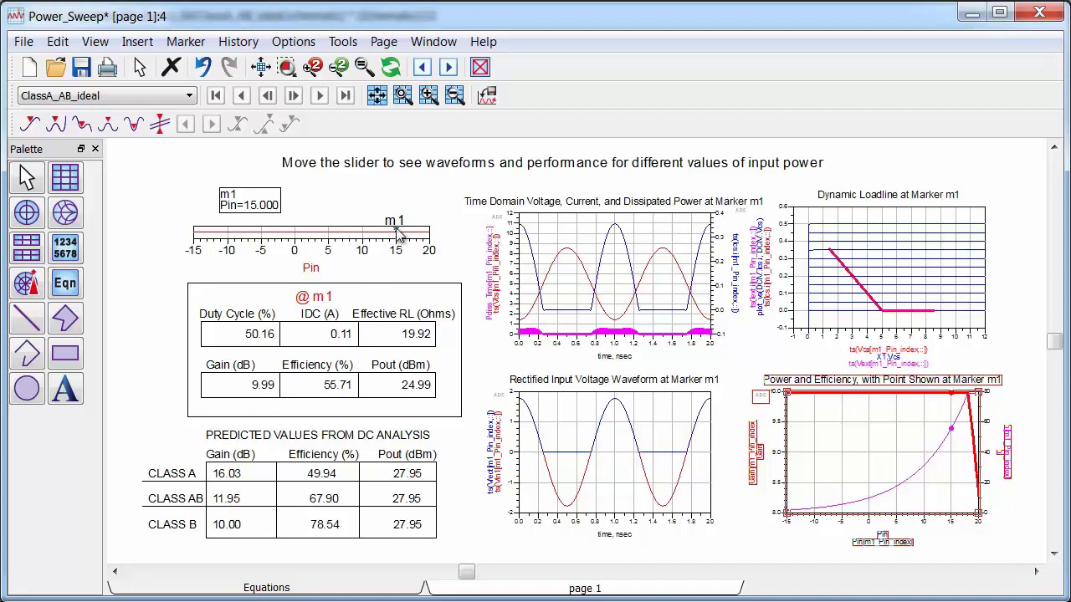
pyautogui.moveTo(399, 234); pyautogui.dragTo(433, 238)
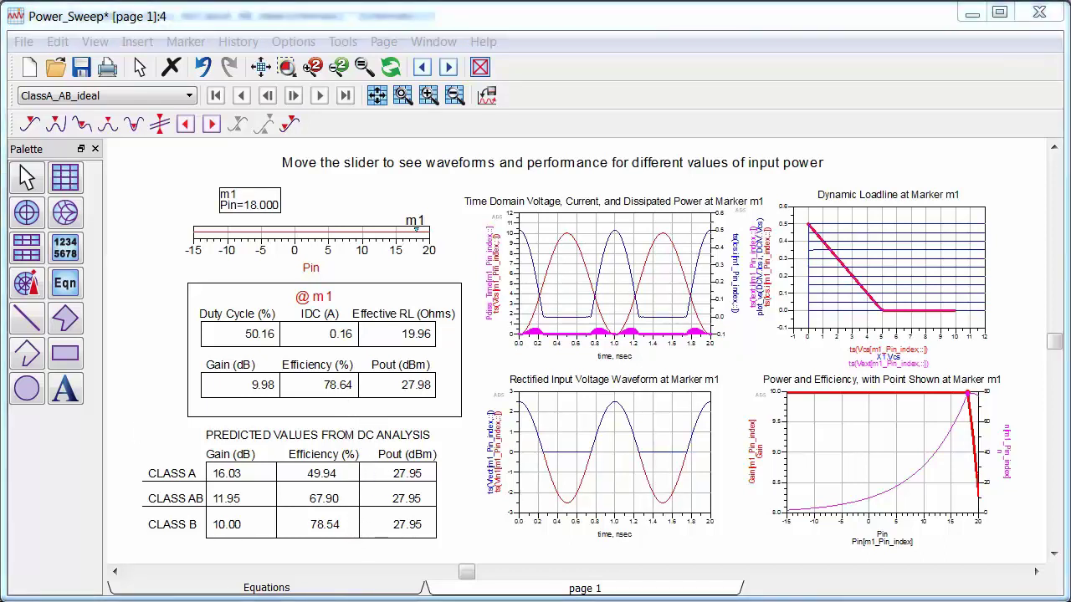
pyautogui.click(972, 13)
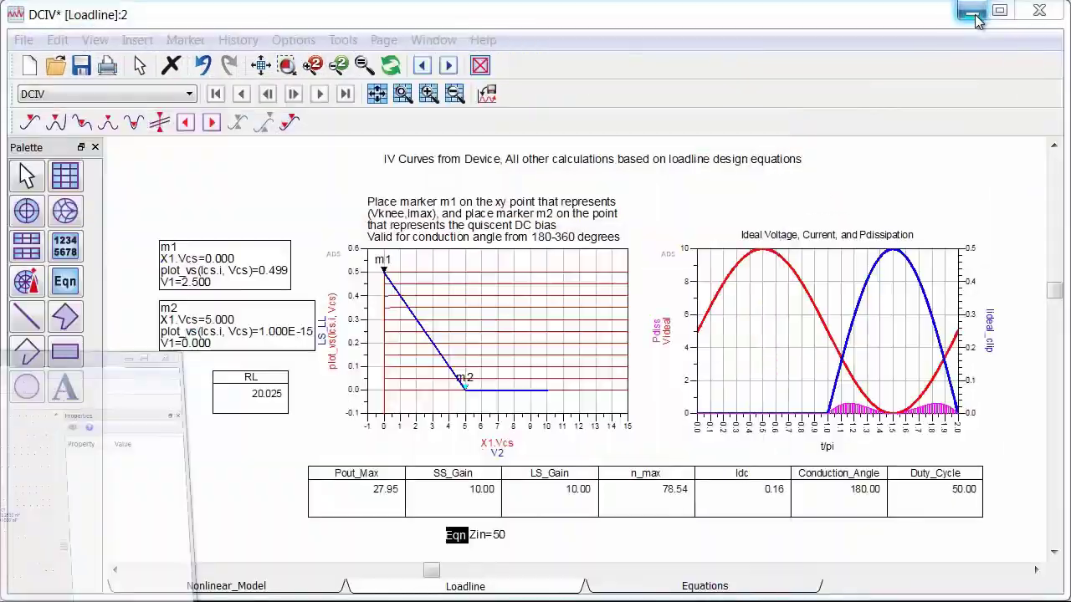